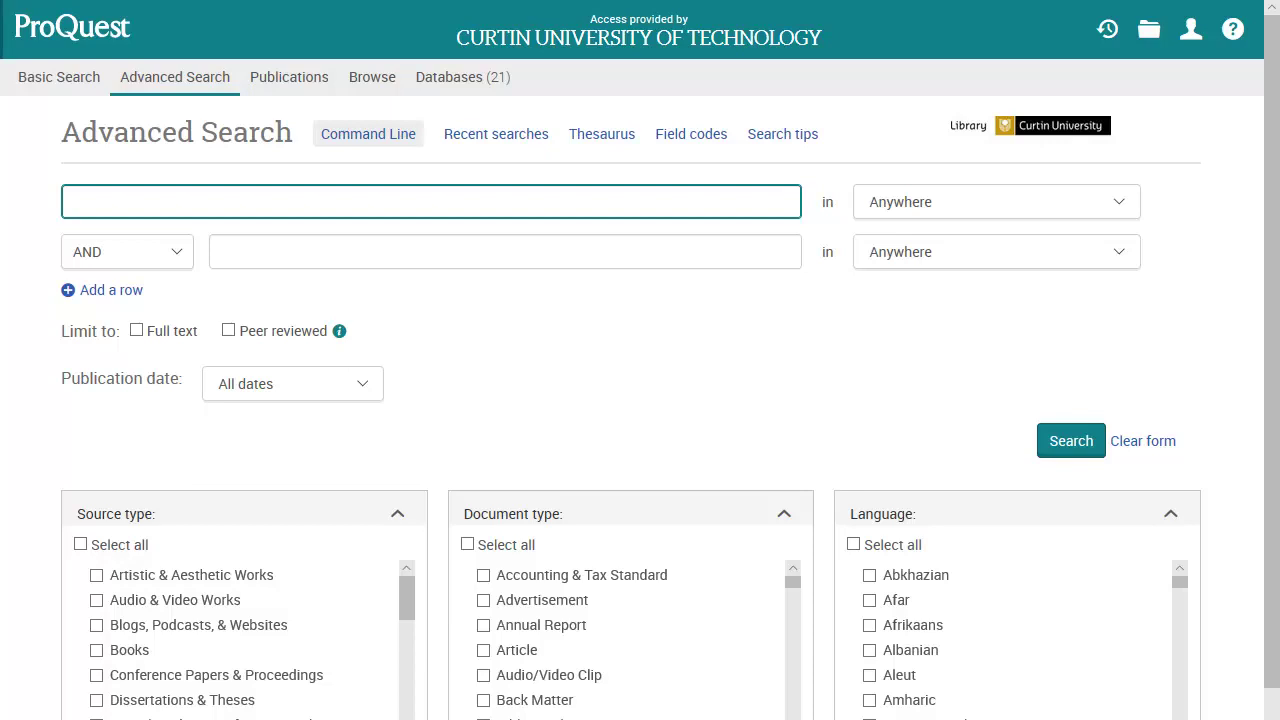
Step: Enter "social media" OR facebook OR twitter OR instagram in row 1 and "body image" OR "self image" in row 2
text("social media" OR facebook OR)
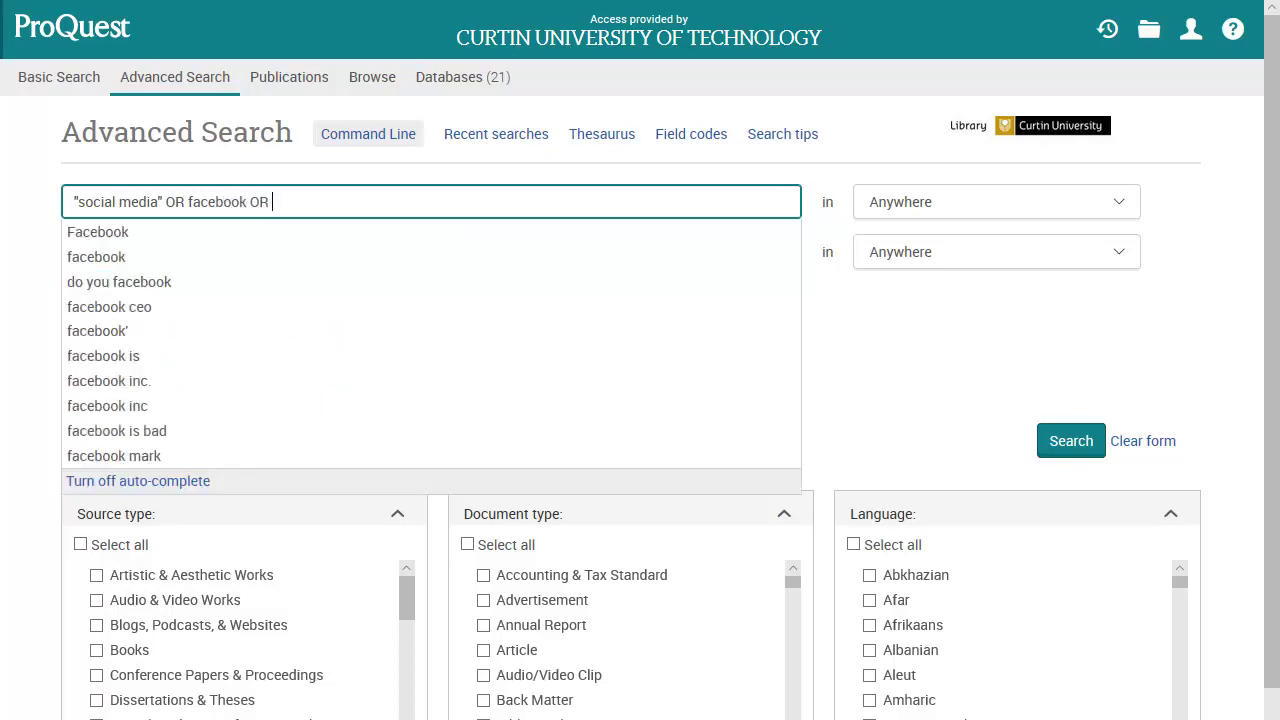
text( twitter OR instagram)
key(Tab)
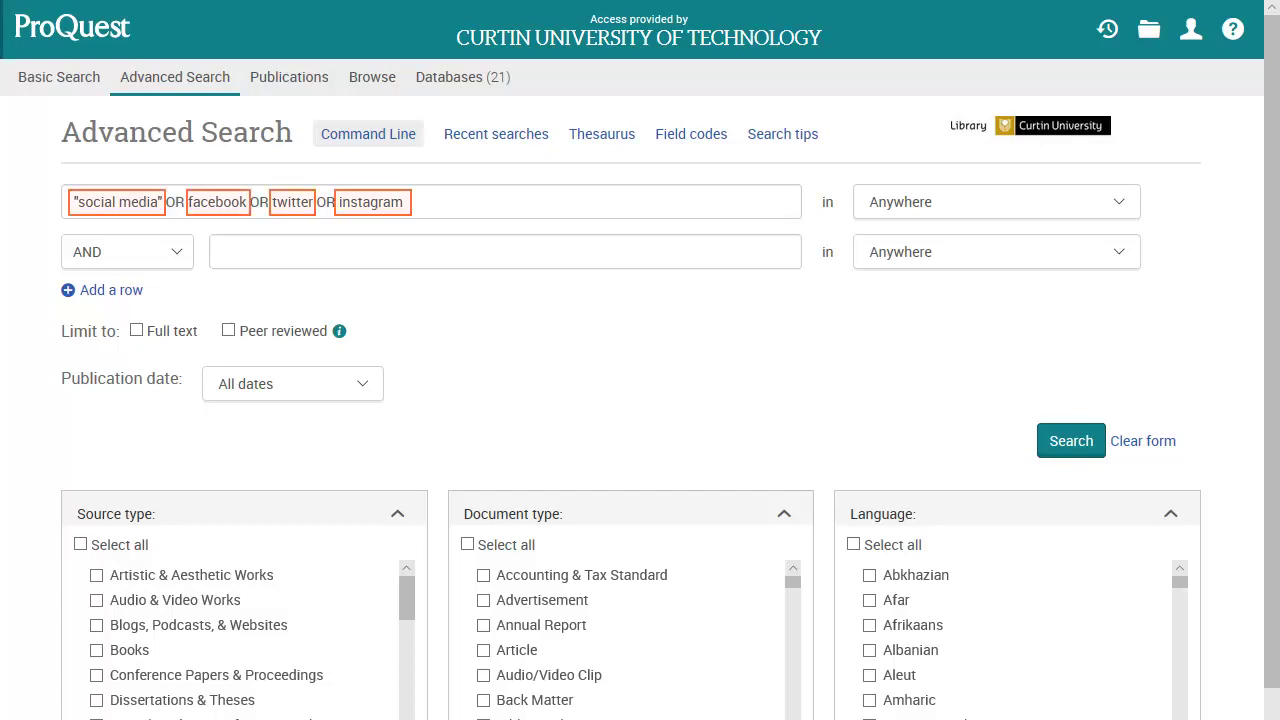
click(505, 251)
text("body image" OR "self image")
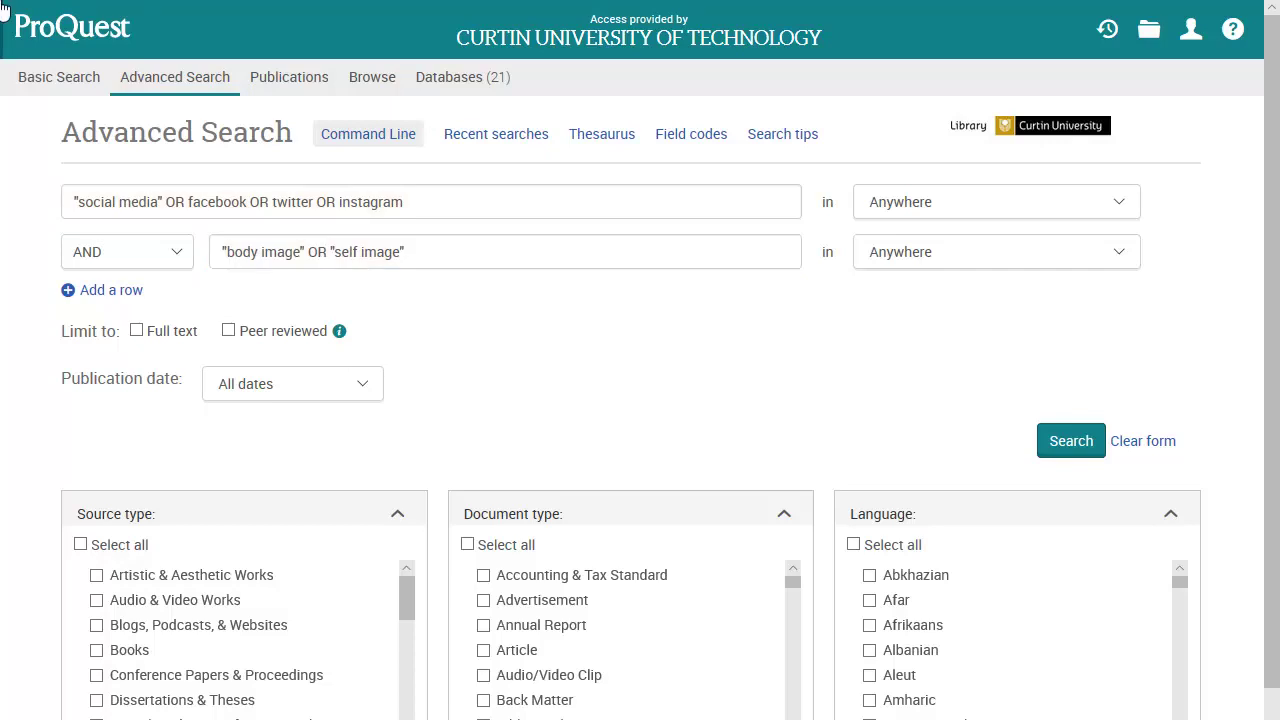
Step: Add a third search row containing teen* OR adolescen*
click(134, 291)
text(teen* OR adole)
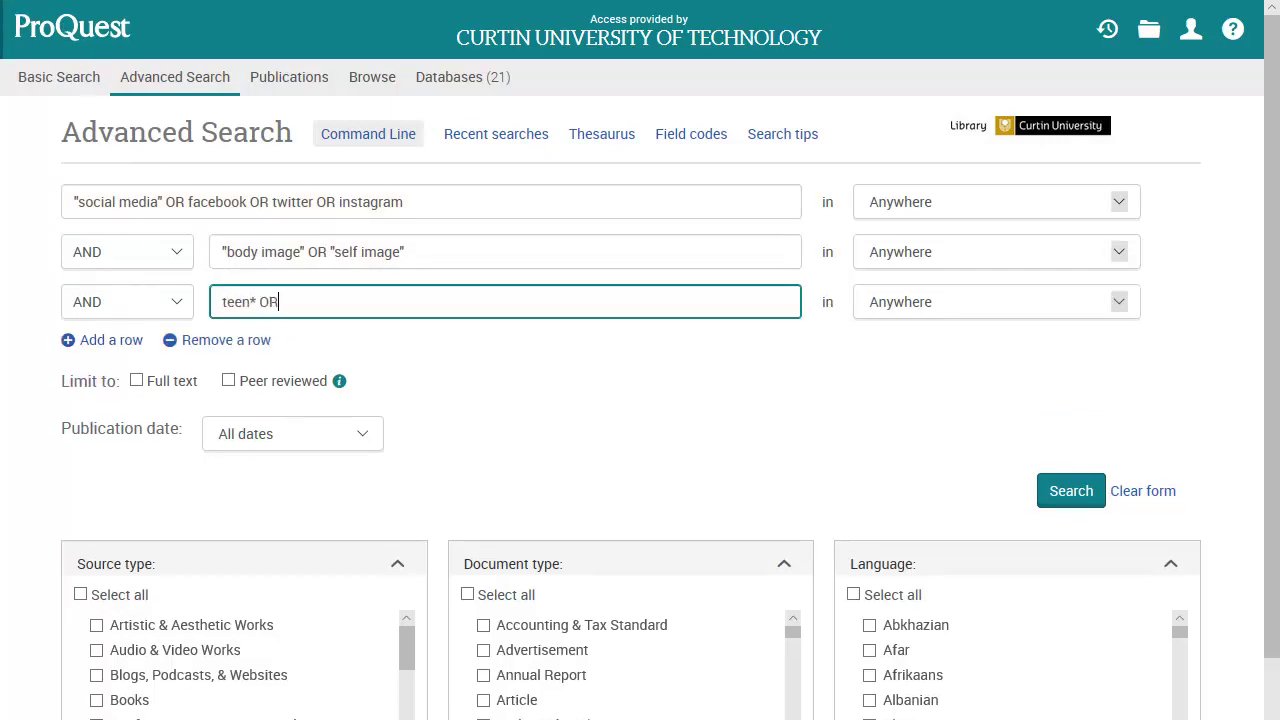
text(scen*)
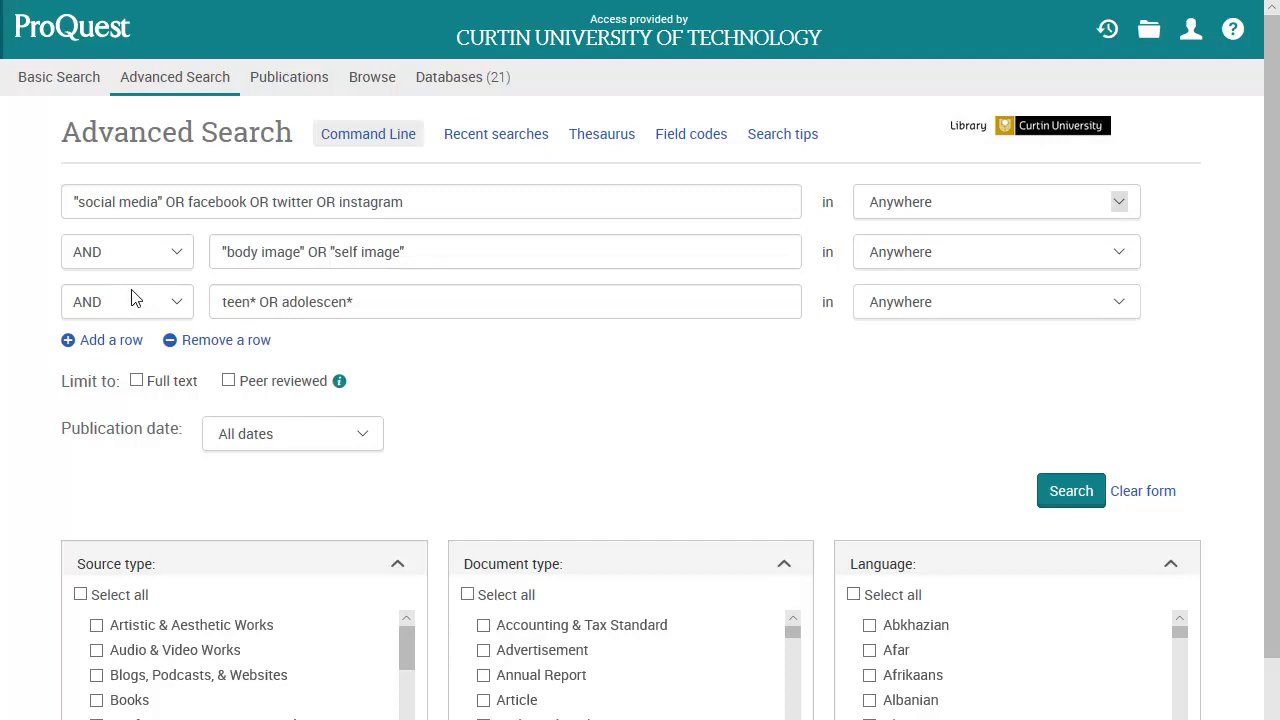
Step: Set rows 1, 2 and 3 to search Anywhere except full text — NOFT
click(1117, 204)
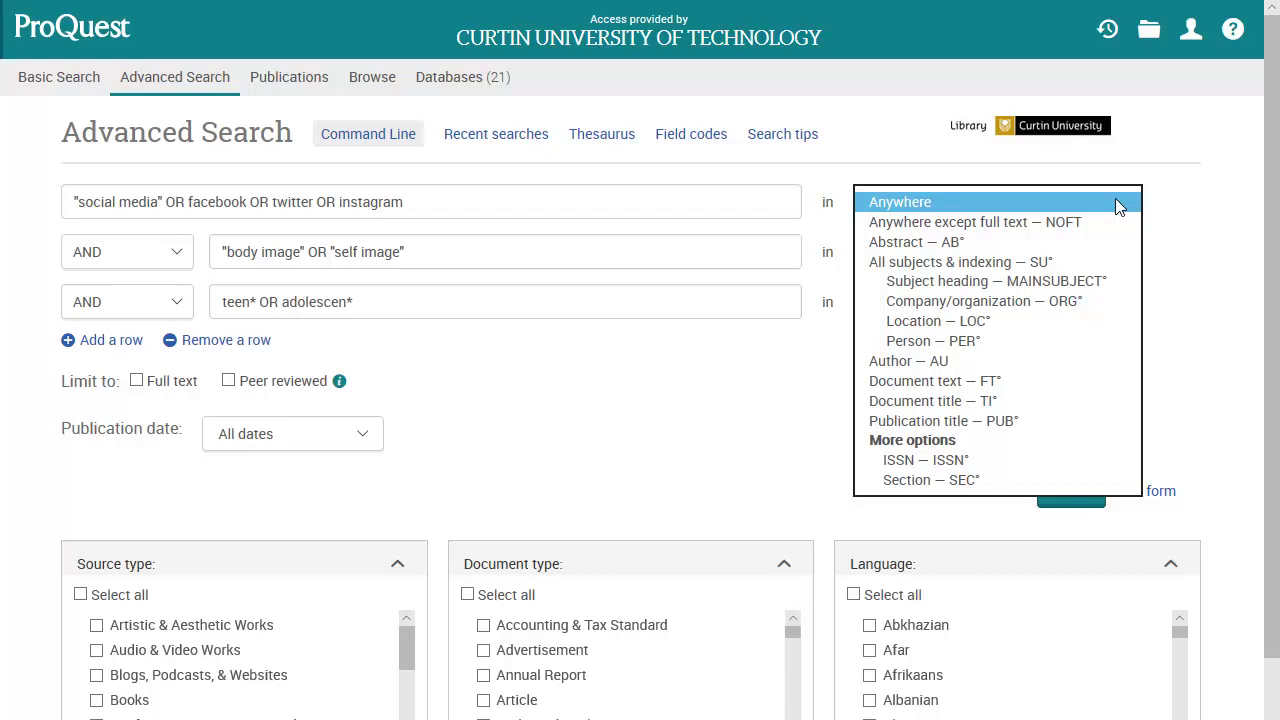
click(1038, 225)
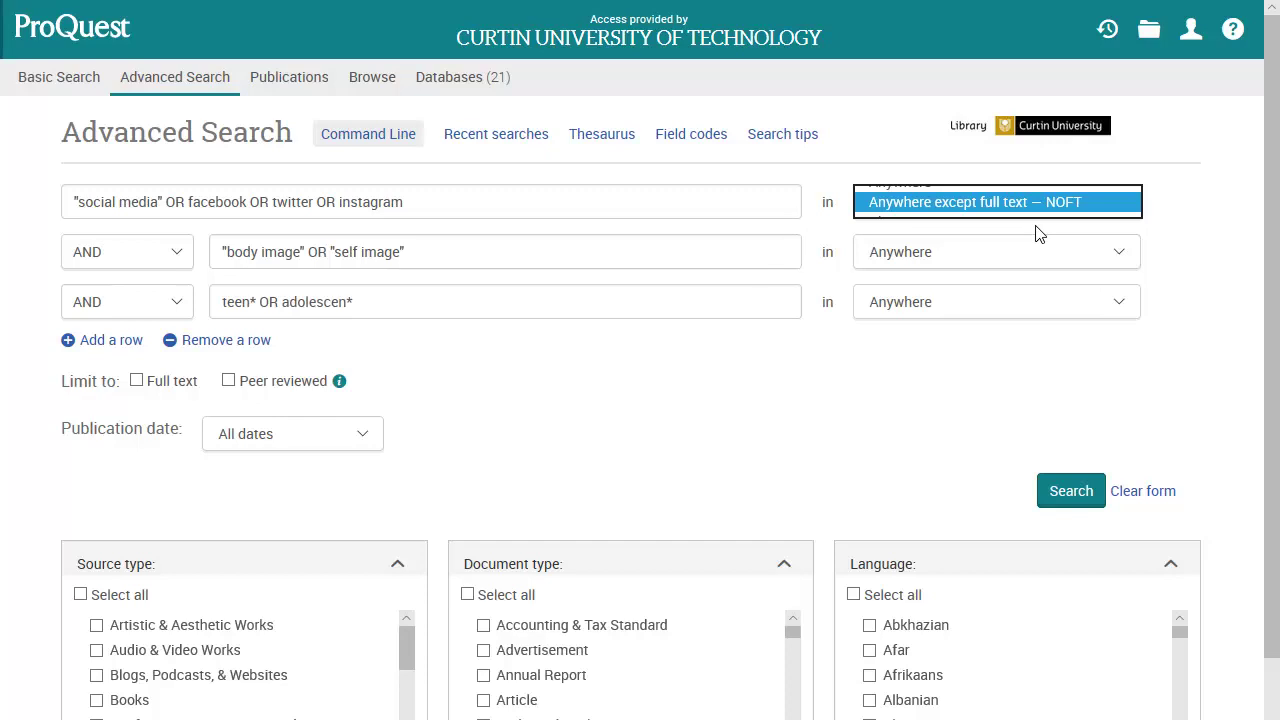
click(1118, 252)
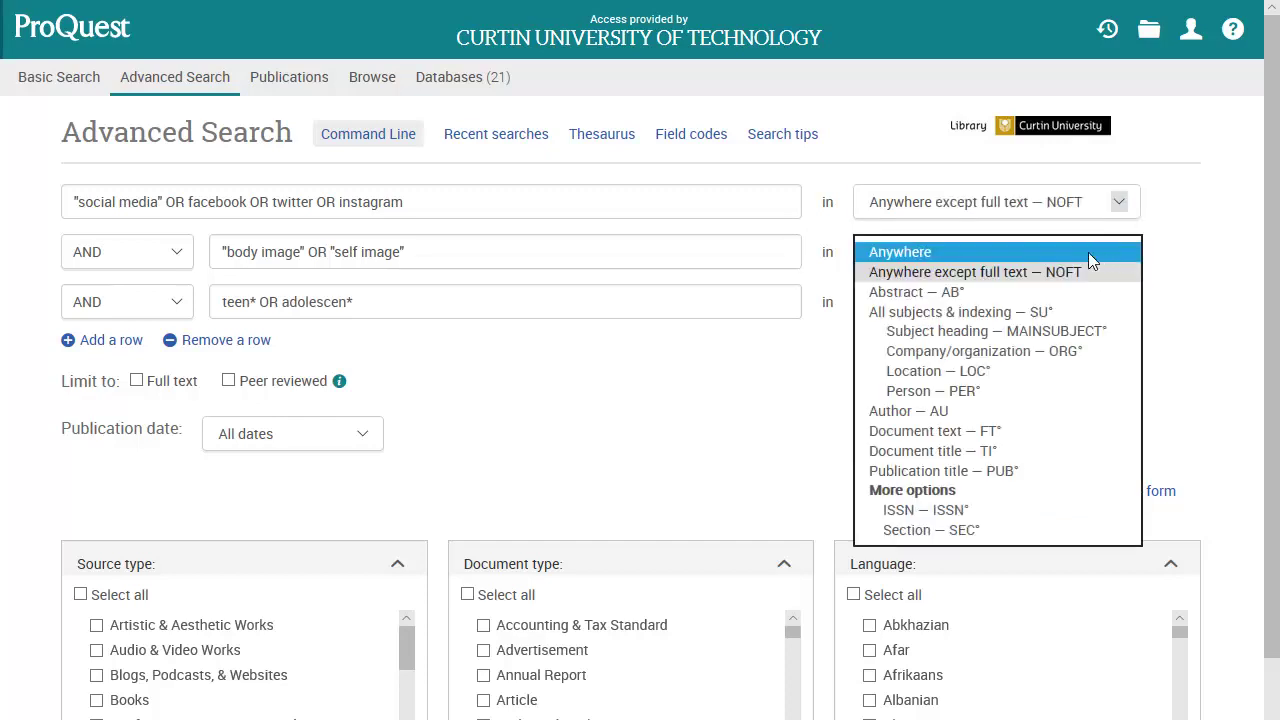
click(1020, 274)
click(1122, 302)
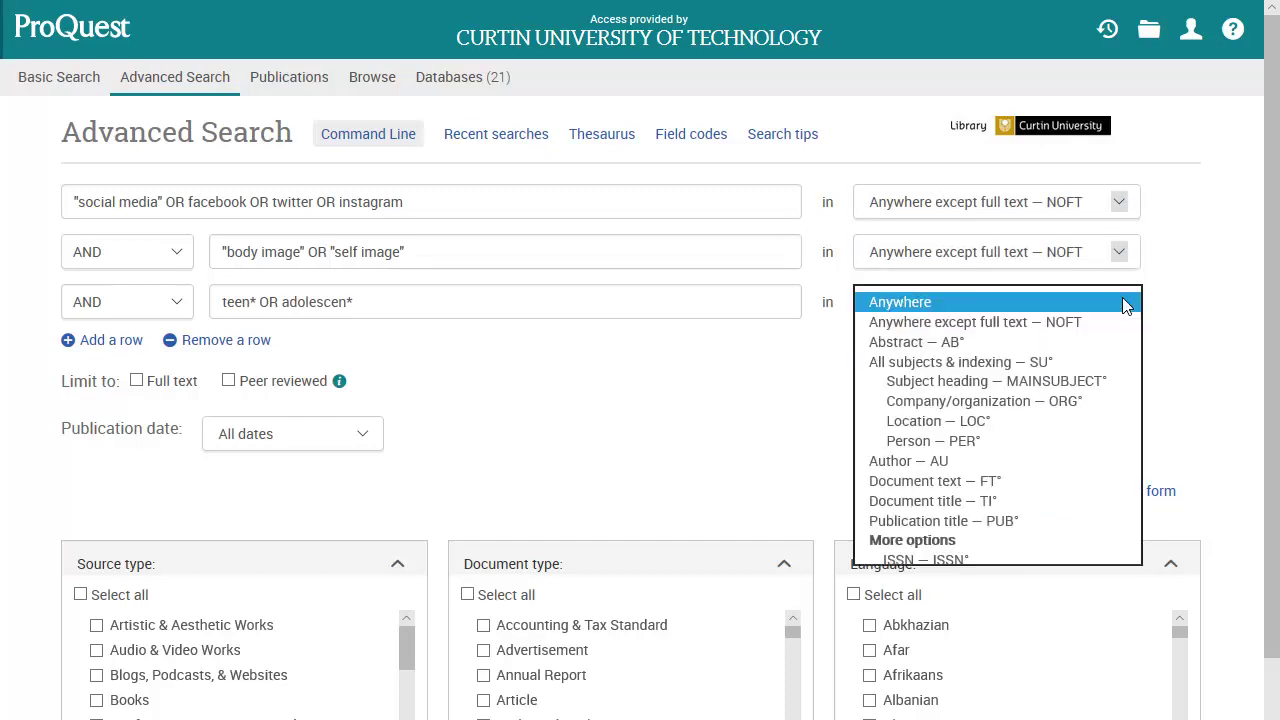
click(1057, 322)
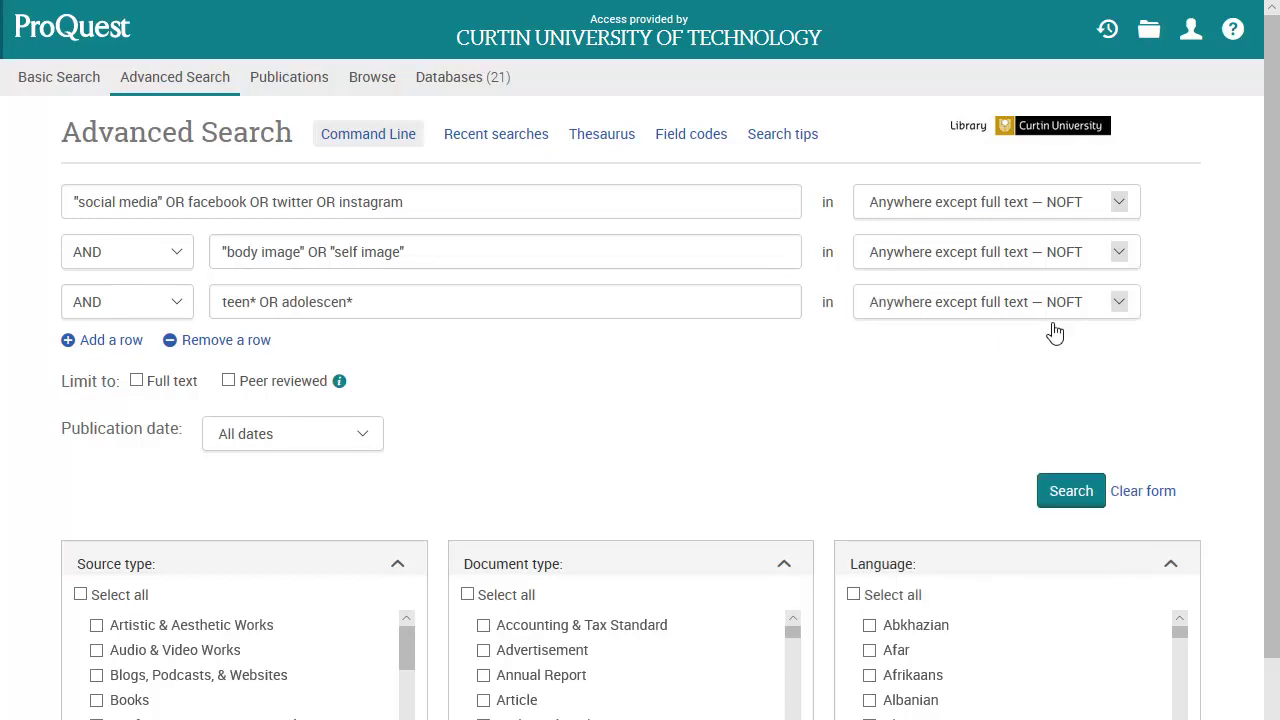
Step: Run the search, filter to Peer reviewed and Last 10 Years, and open The Selfie Generation's abstract
click(1076, 490)
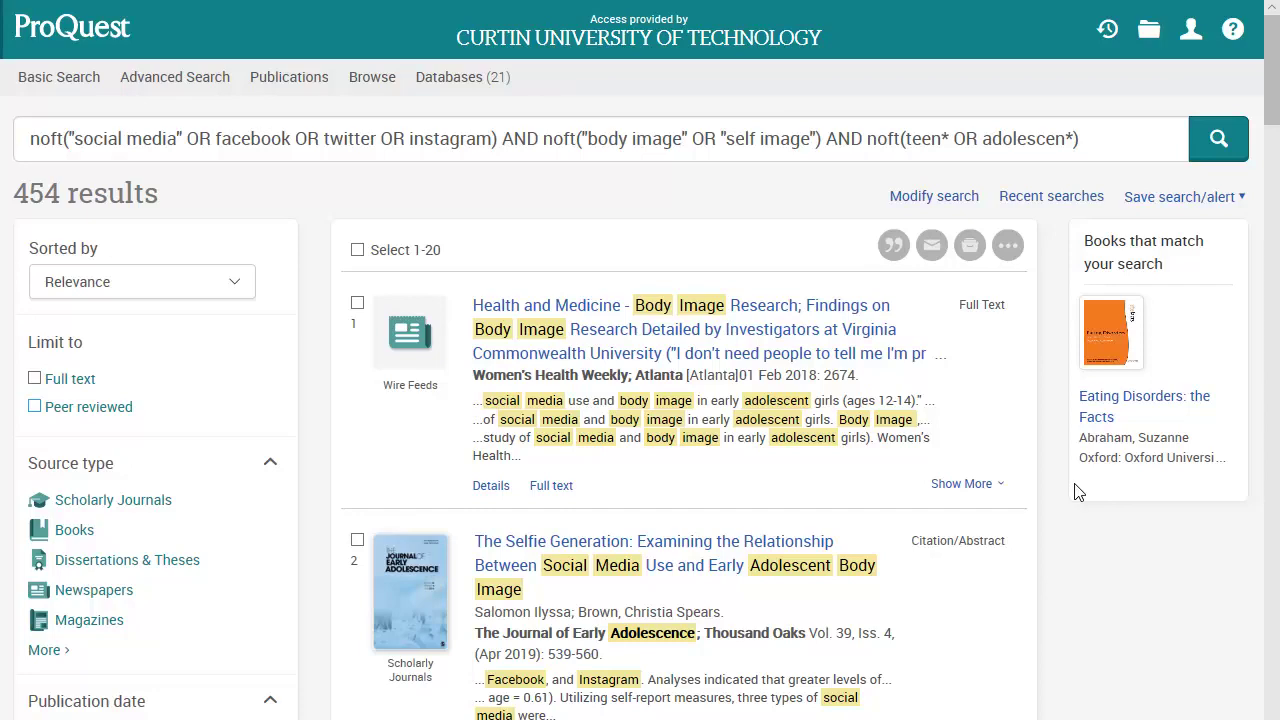
click(37, 408)
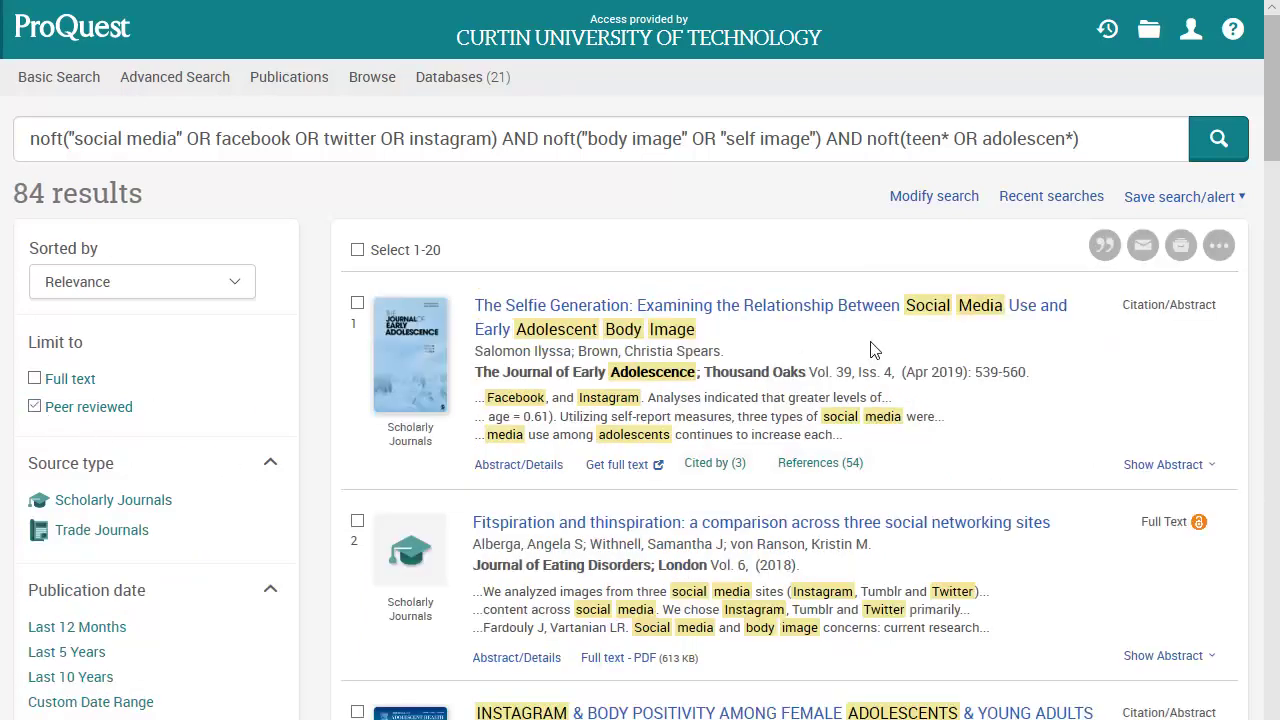
drag(1272, 73, 1272, 133)
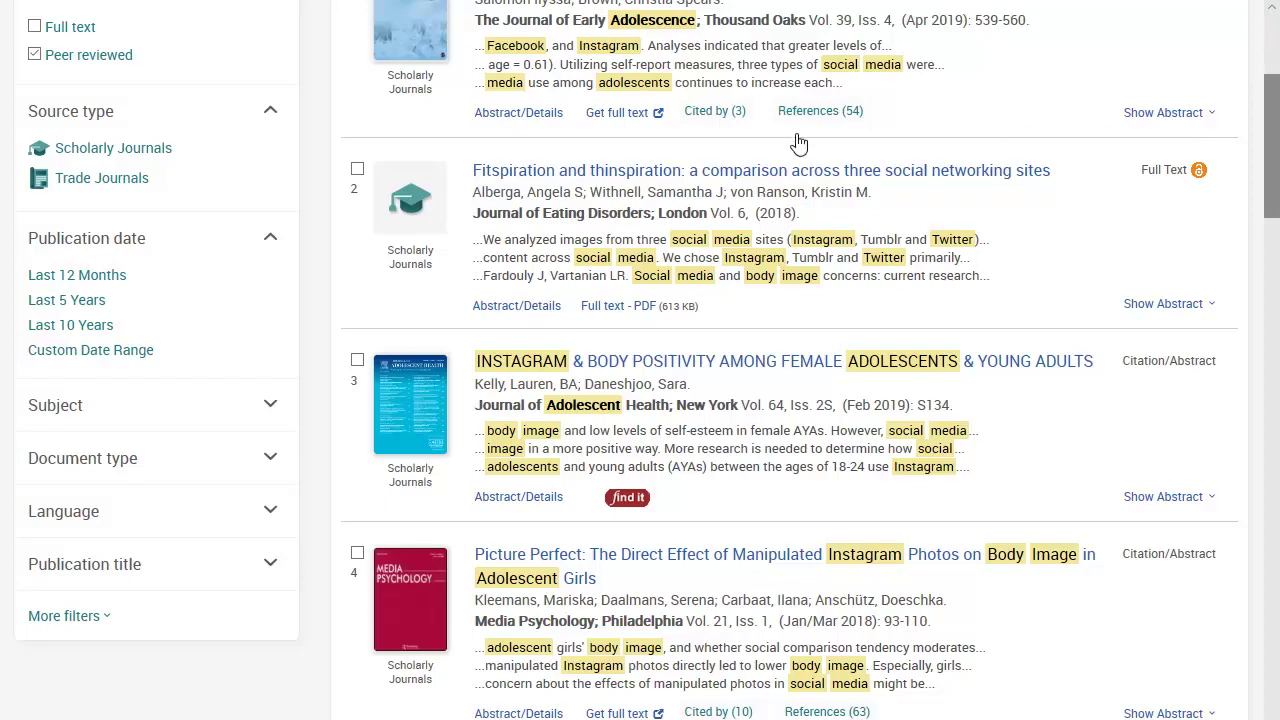
click(70, 325)
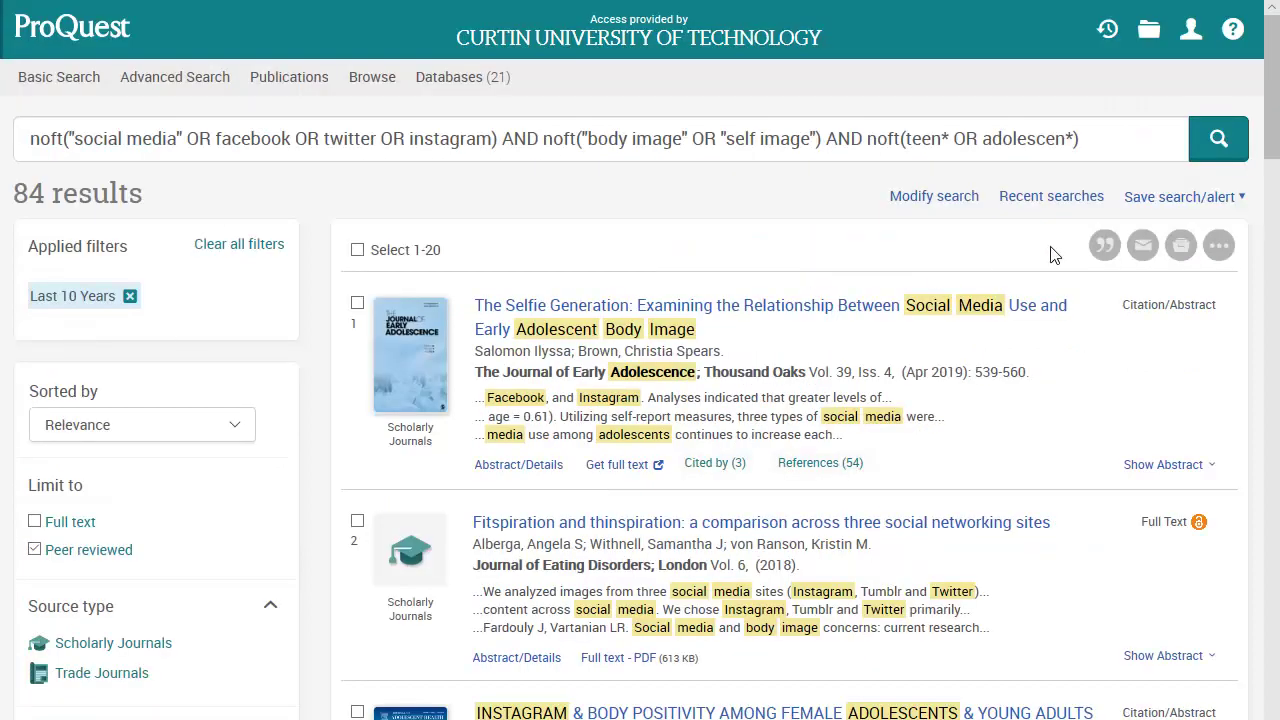
drag(1272, 90, 1274, 120)
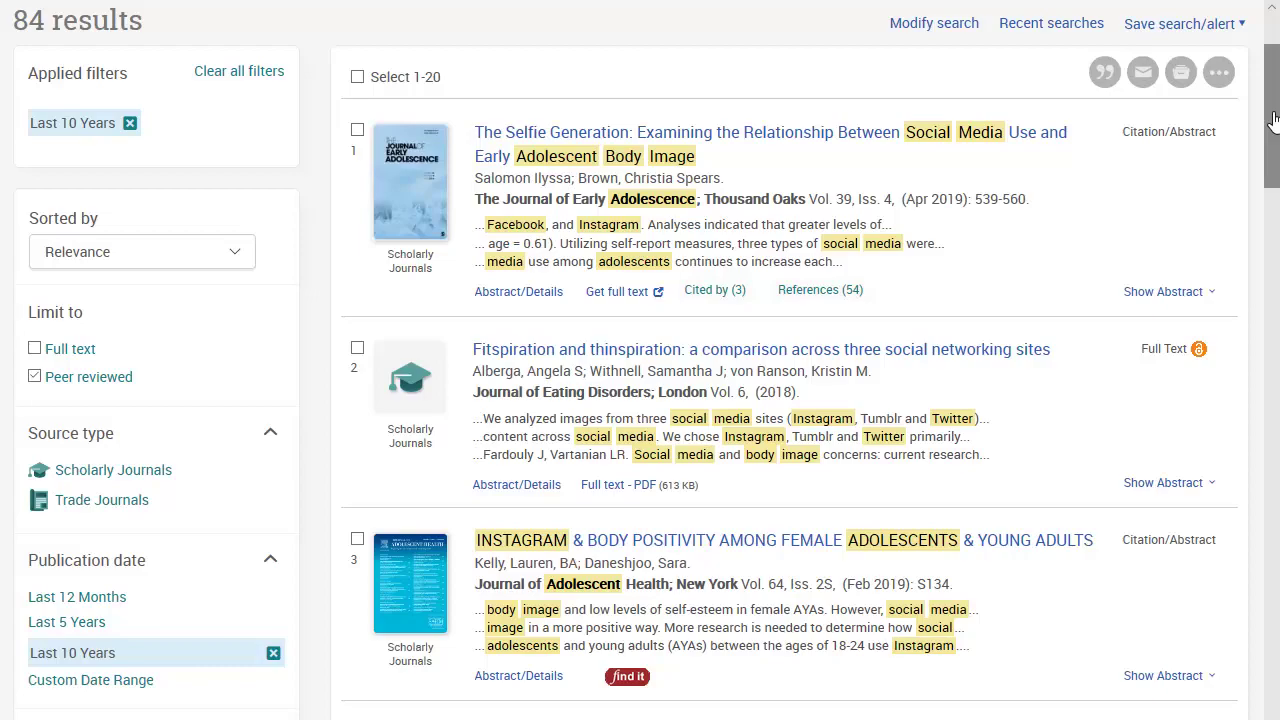
click(492, 294)
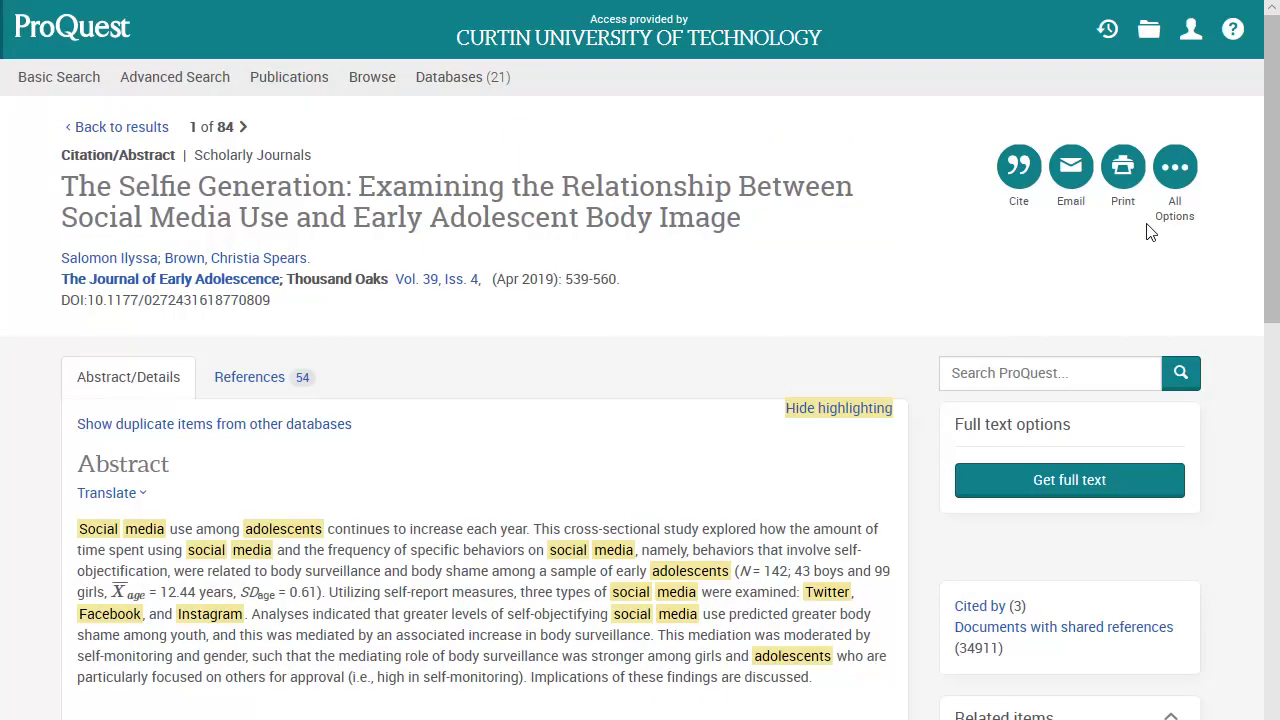
Step: Scroll through The Selfie Generation record, then go back to the 84 results
drag(1274, 100, 1274, 151)
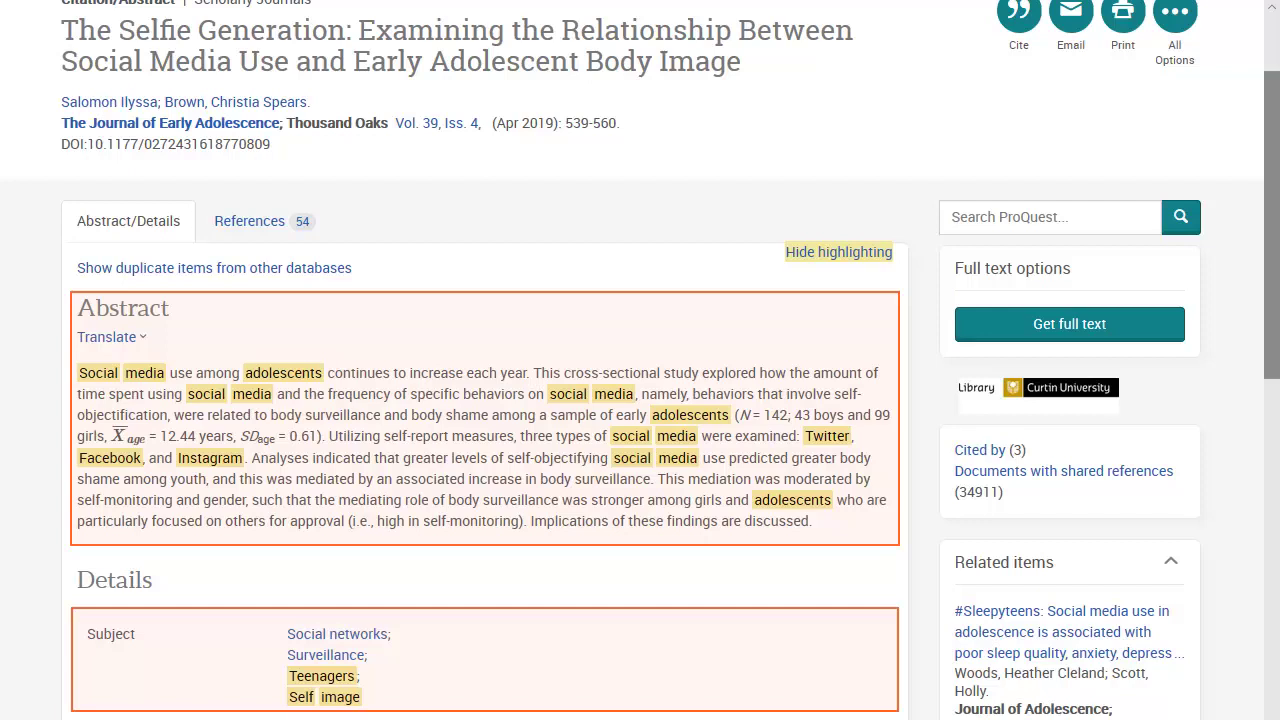
drag(1273, 154, 1273, 82)
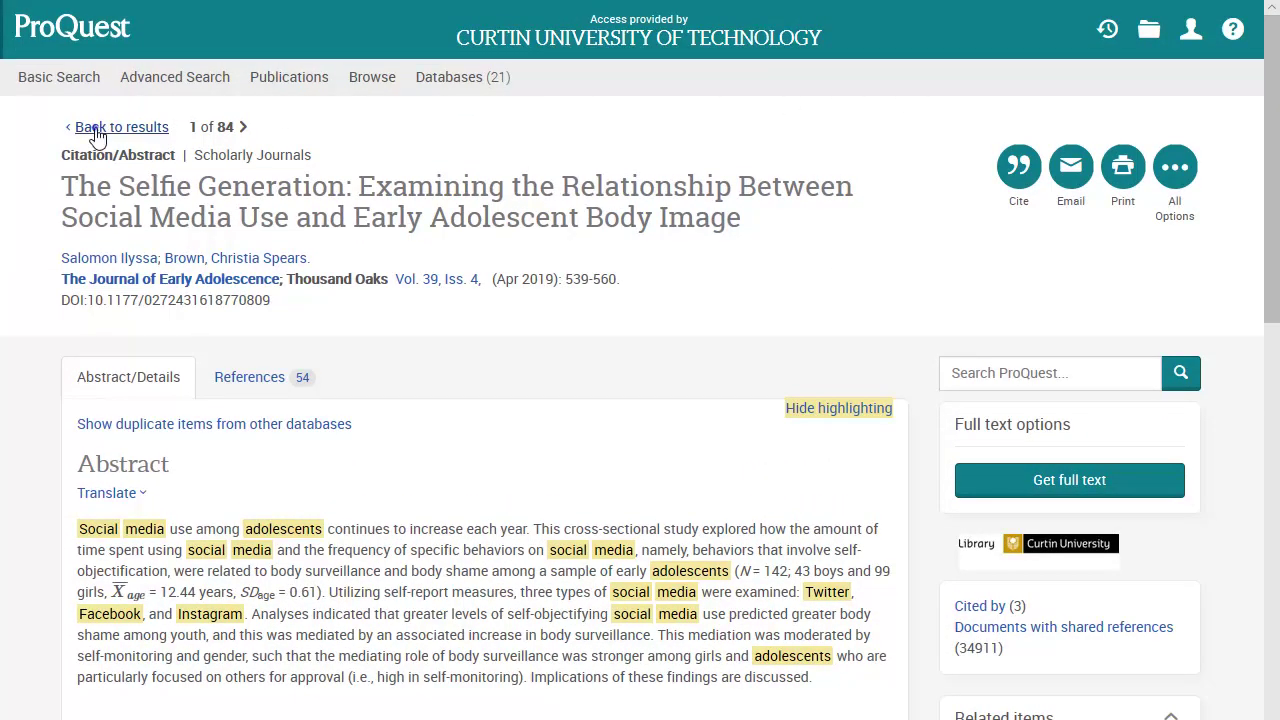
click(101, 127)
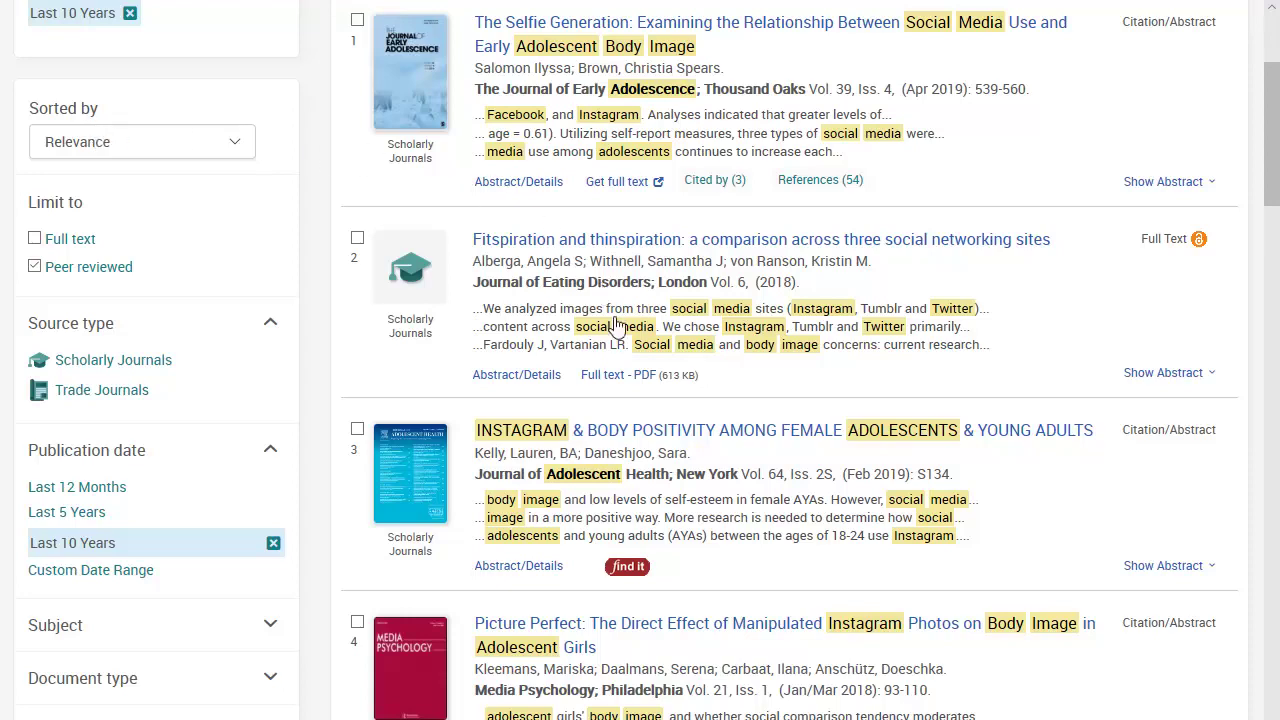
Step: View the Fitspiration PDF, then find the Instagram body positivity article's catalogue record and ScienceDirect link
click(617, 375)
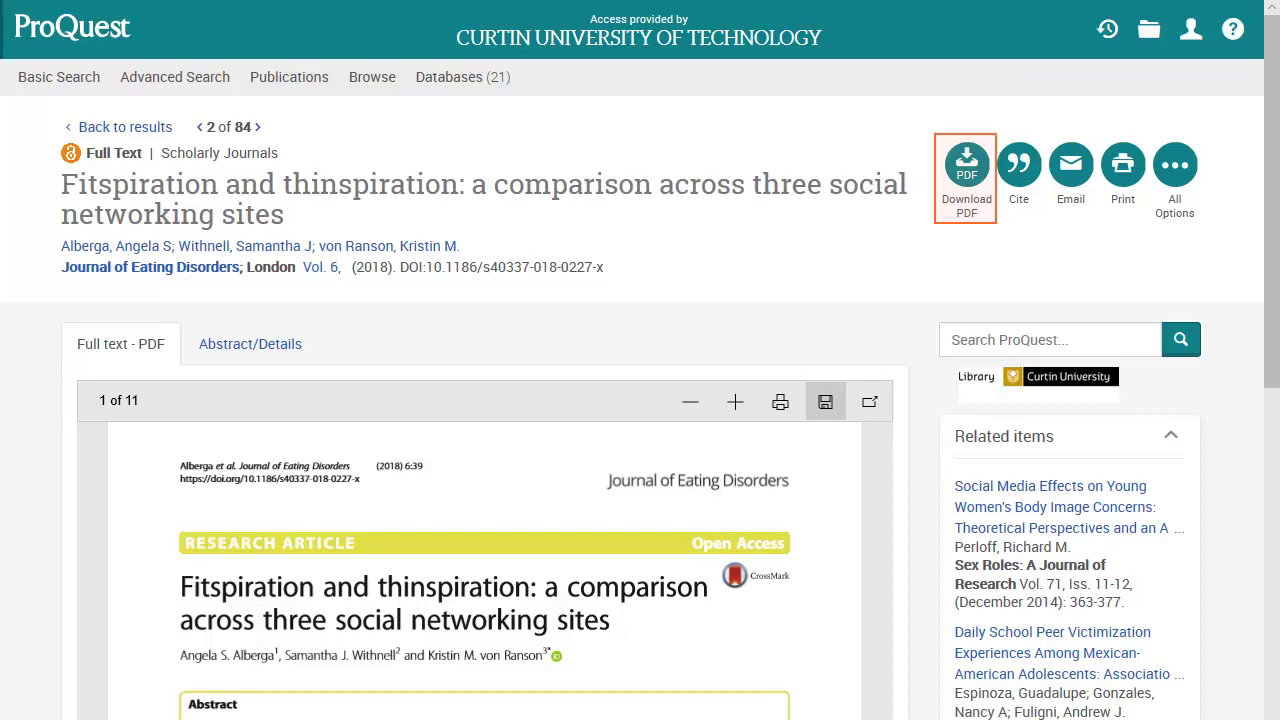
click(100, 128)
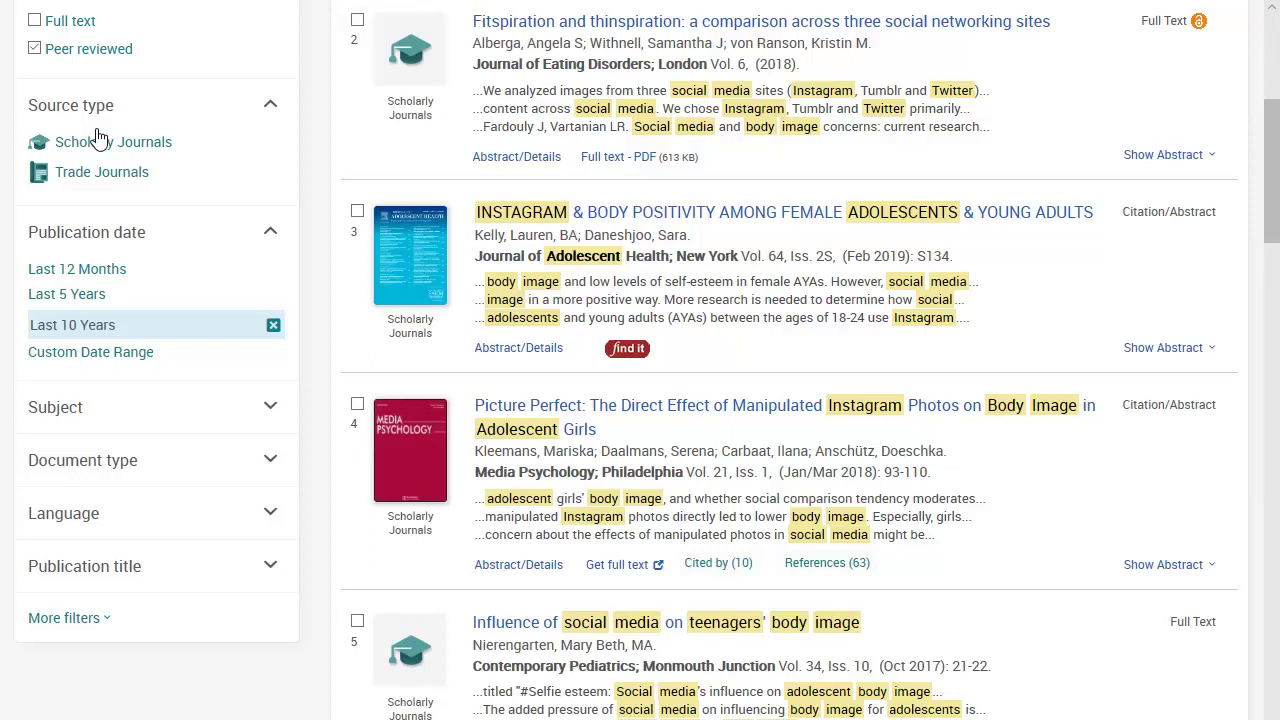
click(628, 349)
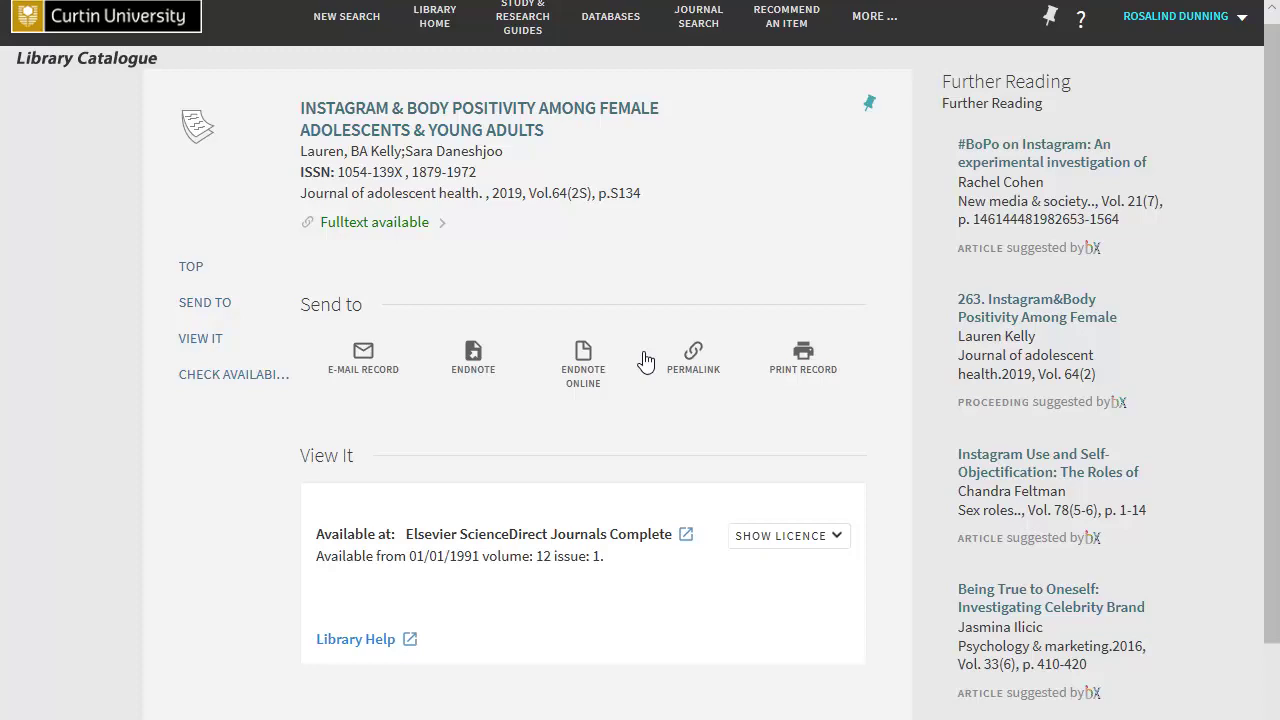
click(571, 535)
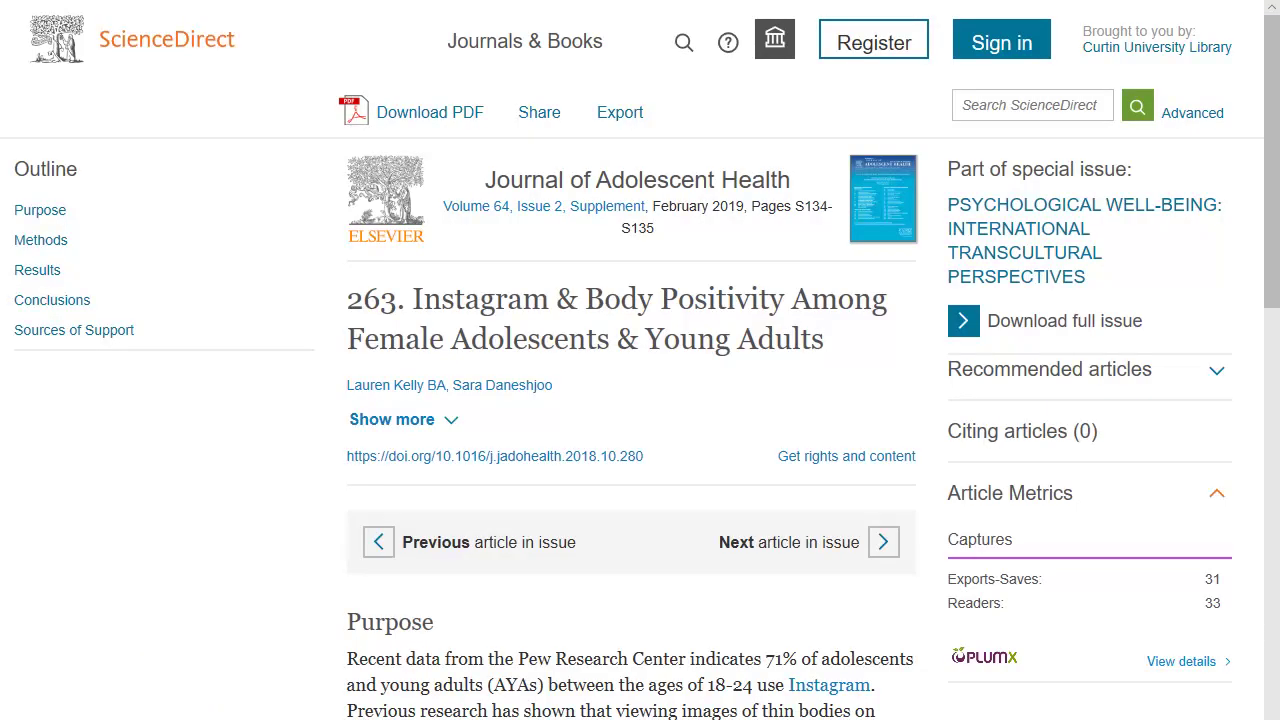
Step: Go back to the 84 ProQuest results and choose Modify search to edit the rows
key(alt+Left)
drag(1275, 180, 1273, 87)
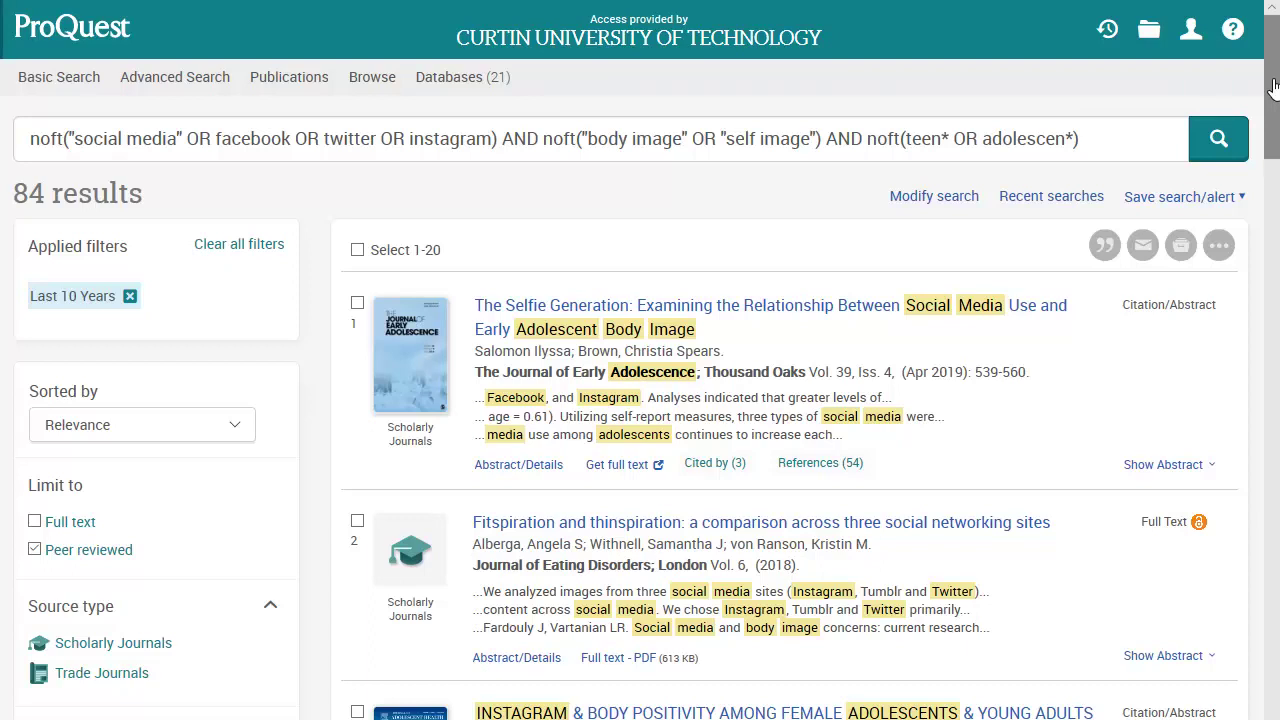
click(930, 197)
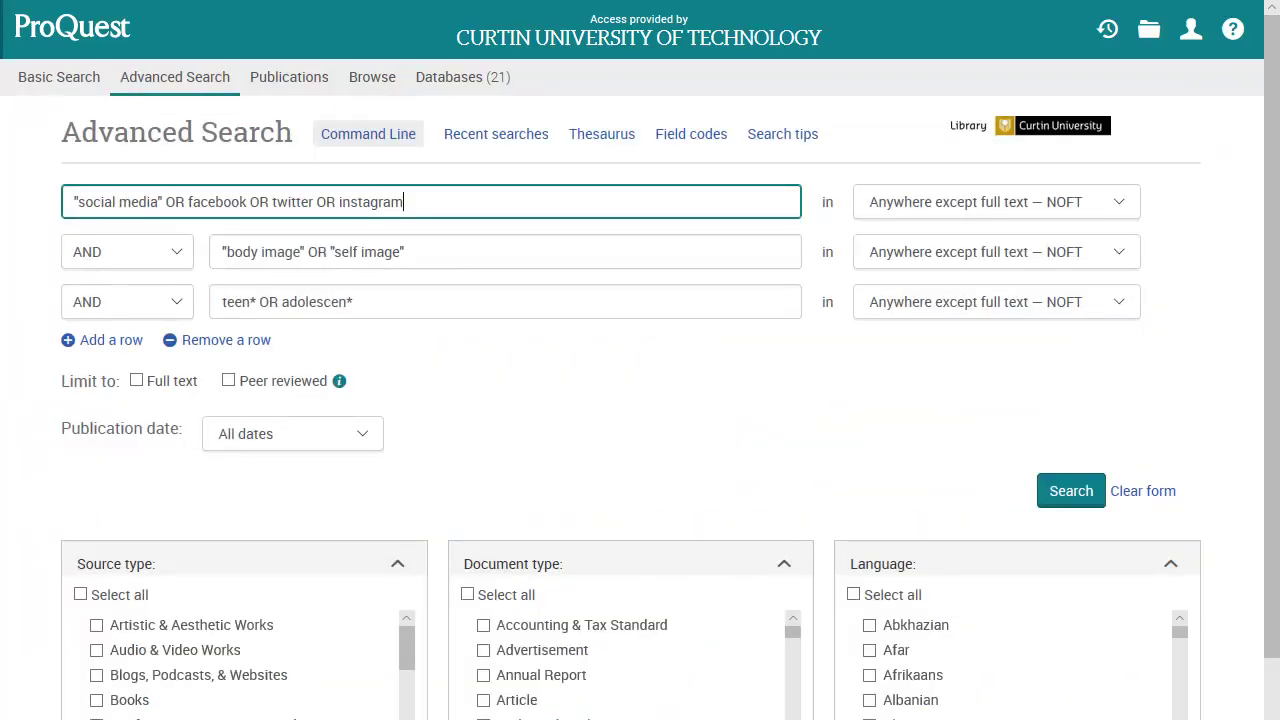